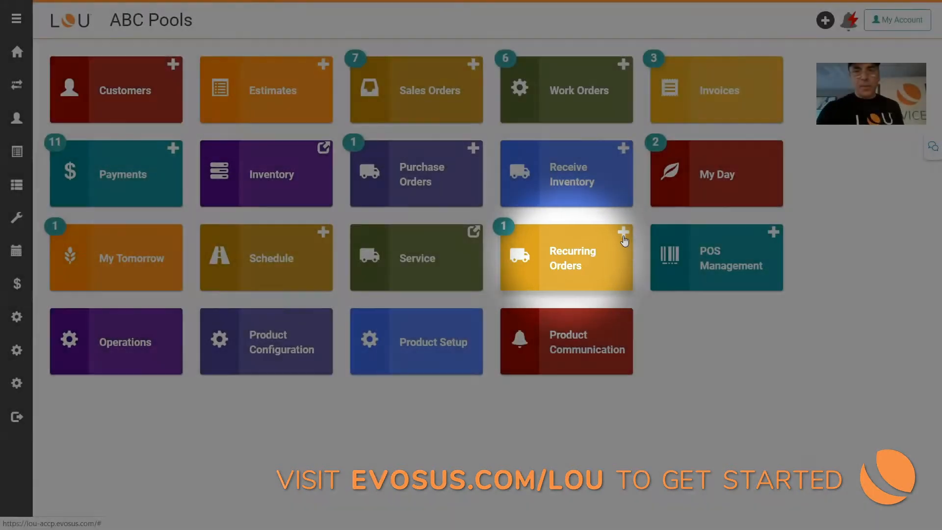
Step: Create a recurring order of type Pool Cleaning for the last customer in the customer list
click(622, 237)
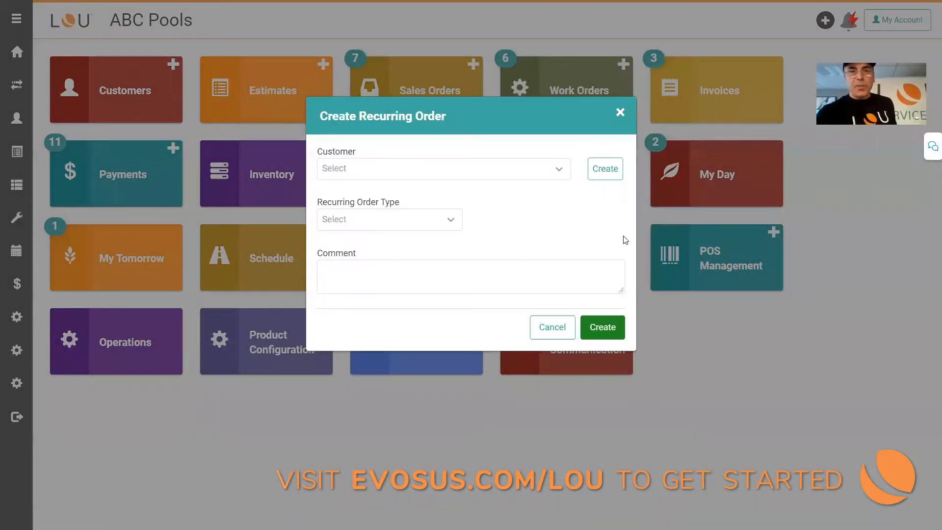
click(479, 177)
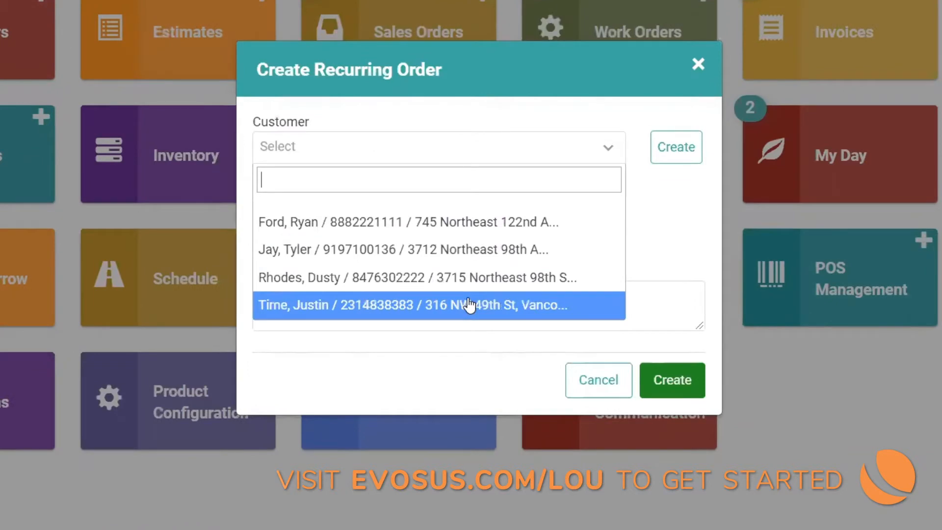
click(469, 304)
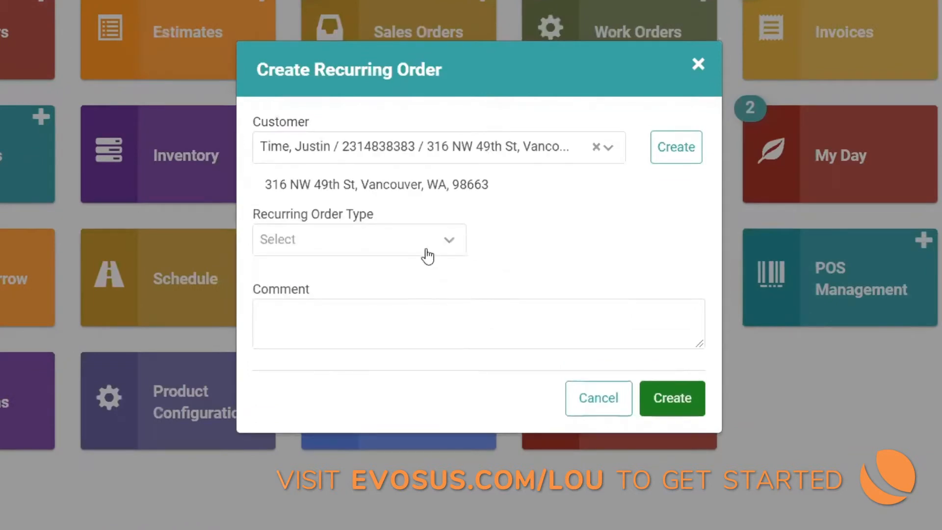
click(428, 255)
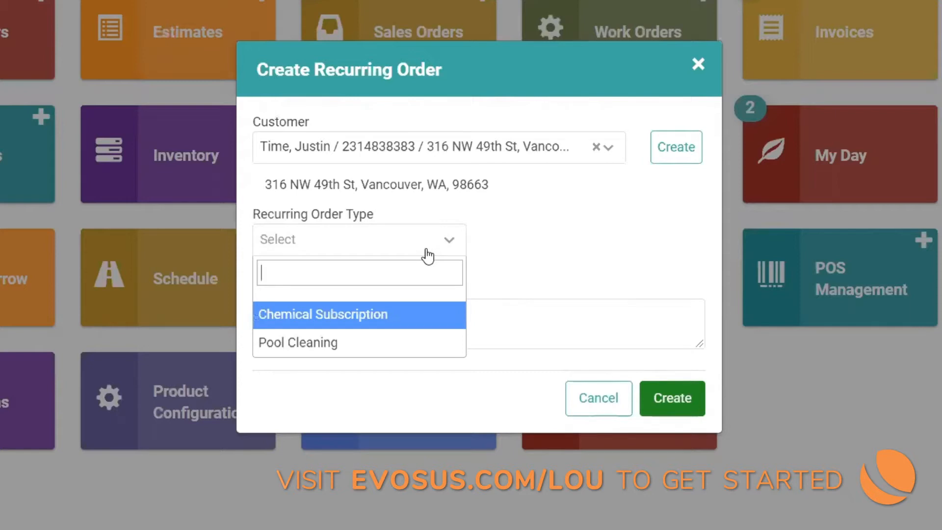
click(385, 343)
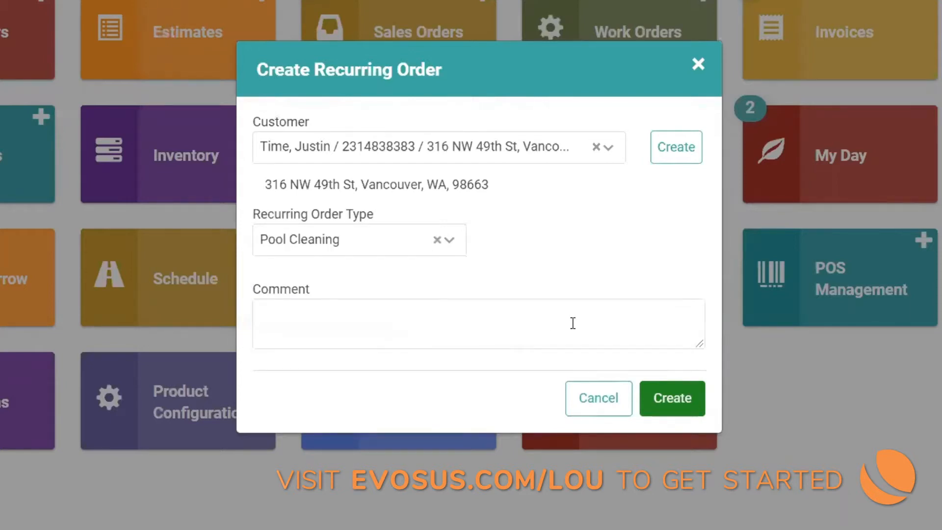
click(674, 400)
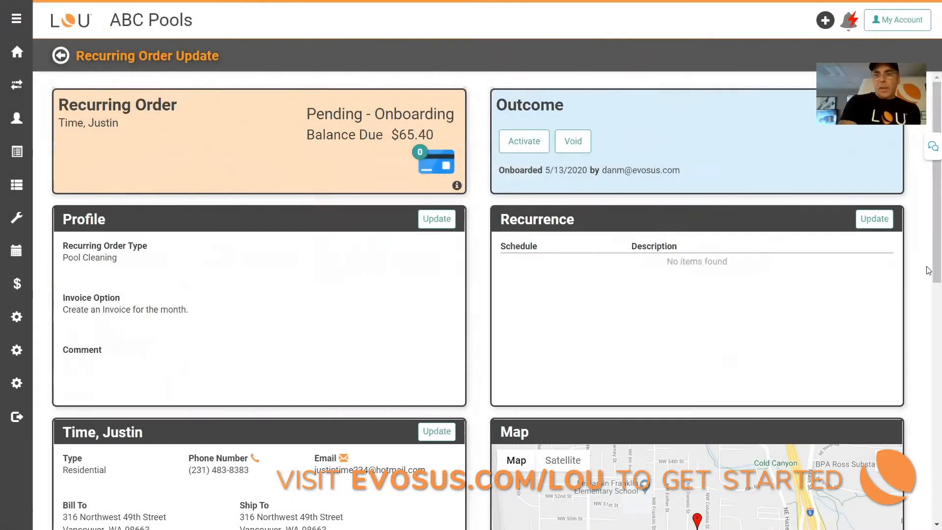
Step: Start a recurrence schedule named "Pool Cleaning - Monthly" for the order, excluding January, February and December
scroll(929, 266, down, 1)
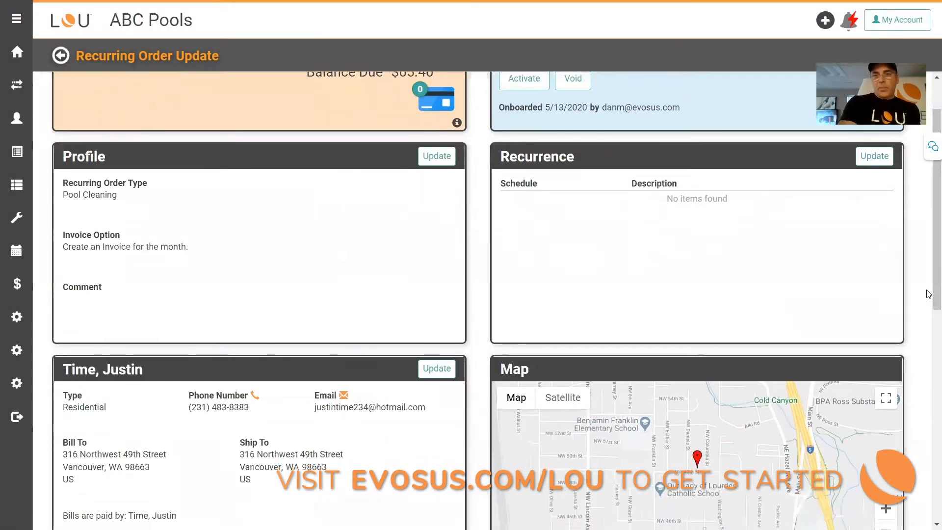
click(874, 156)
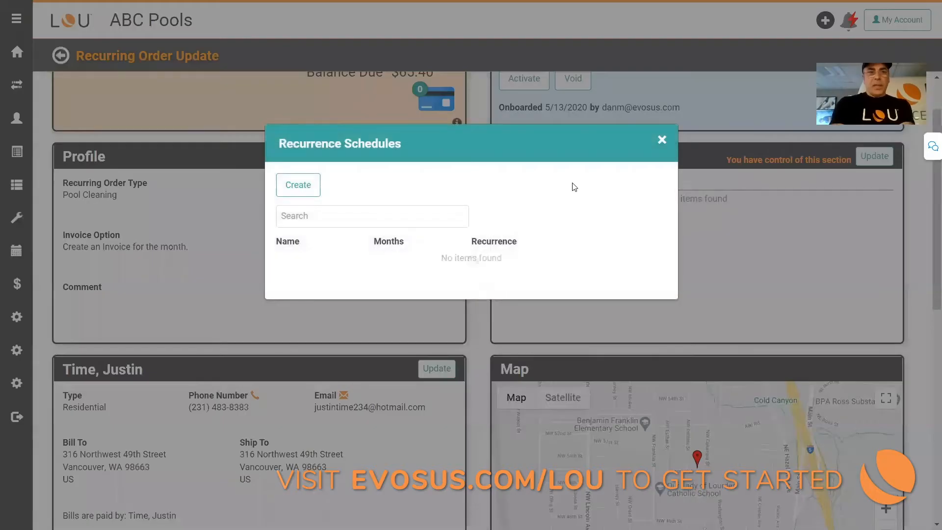
click(318, 188)
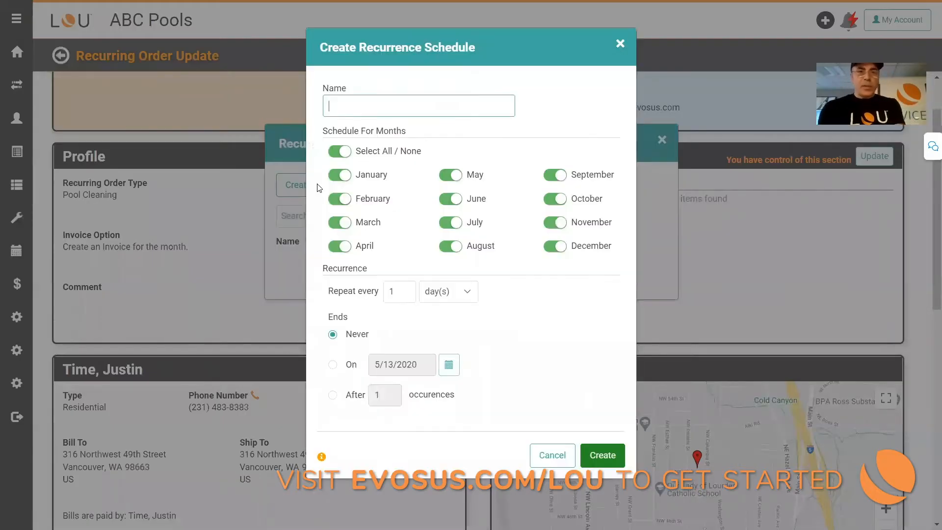
text(Pool Cleaning - Monthly)
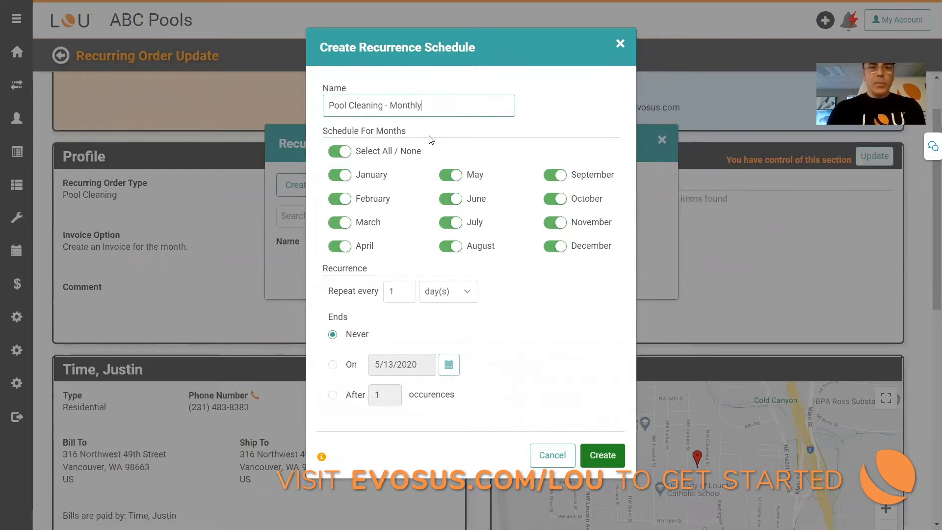
click(341, 175)
click(340, 199)
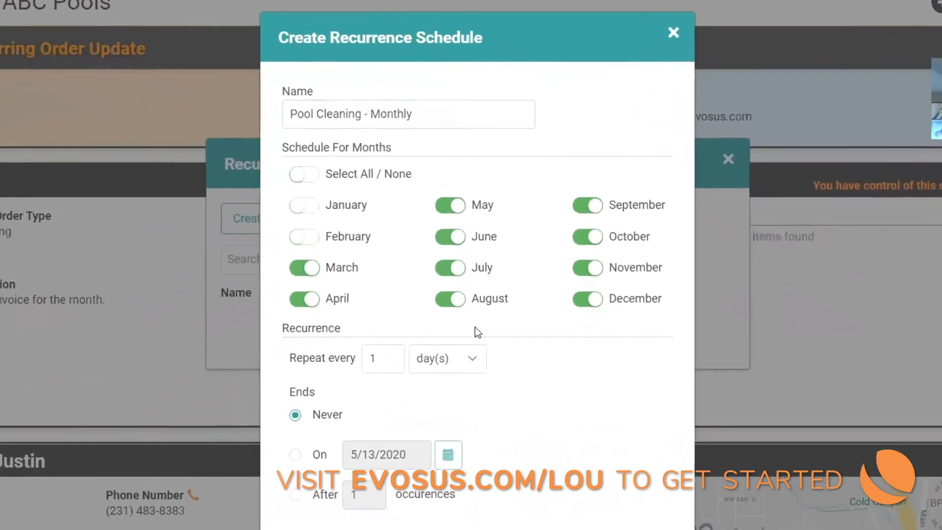
click(591, 300)
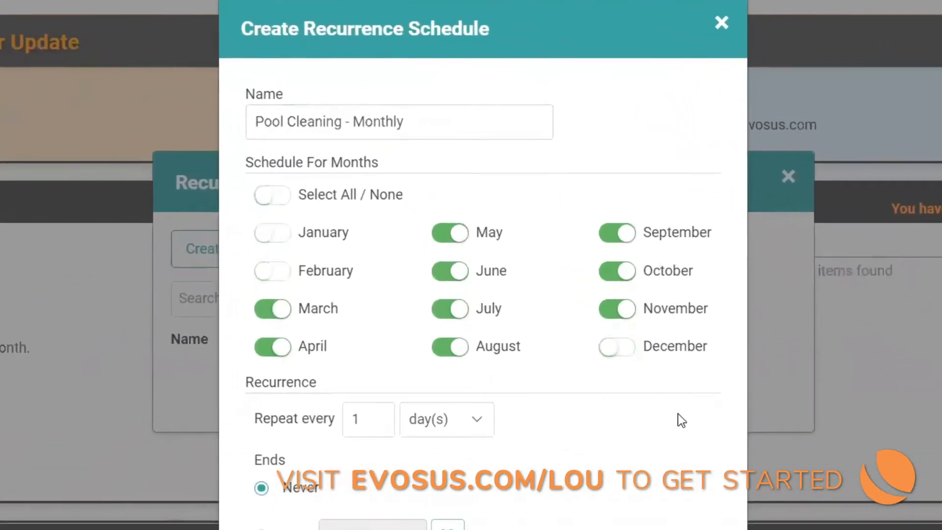
Step: Set the schedule to repeat monthly on the first Thursday, with an expected start date of 5/7/2020
click(488, 431)
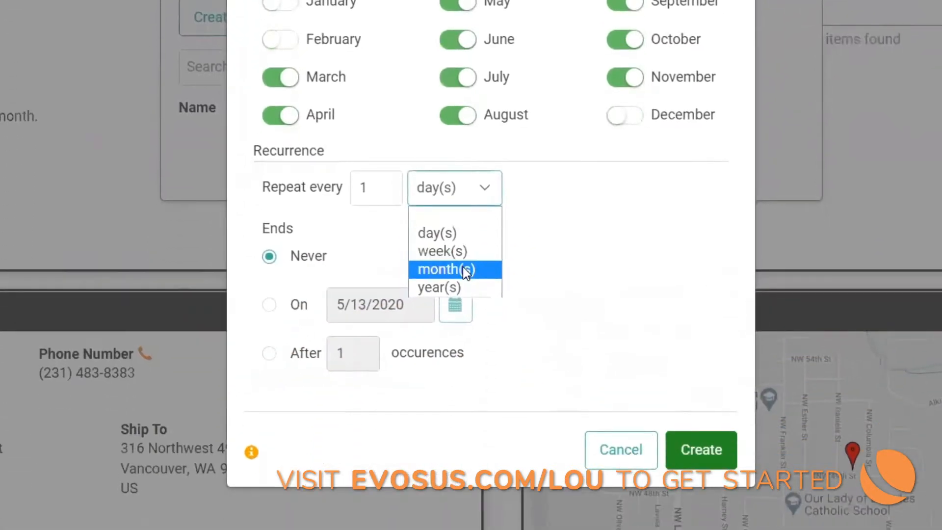
click(463, 266)
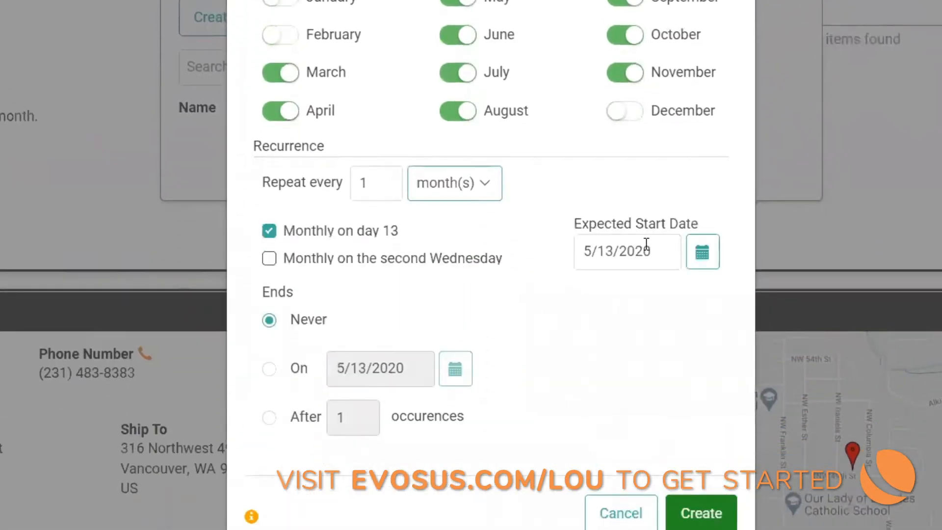
click(699, 255)
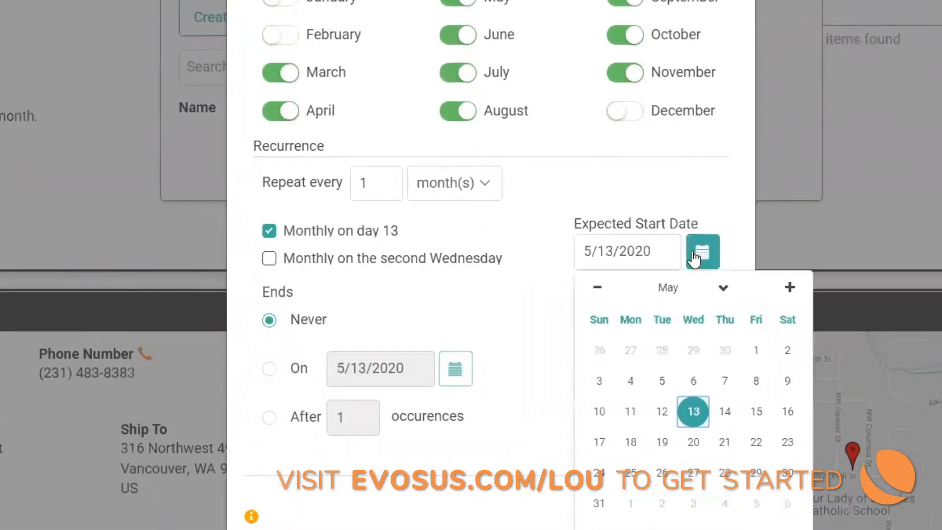
click(725, 381)
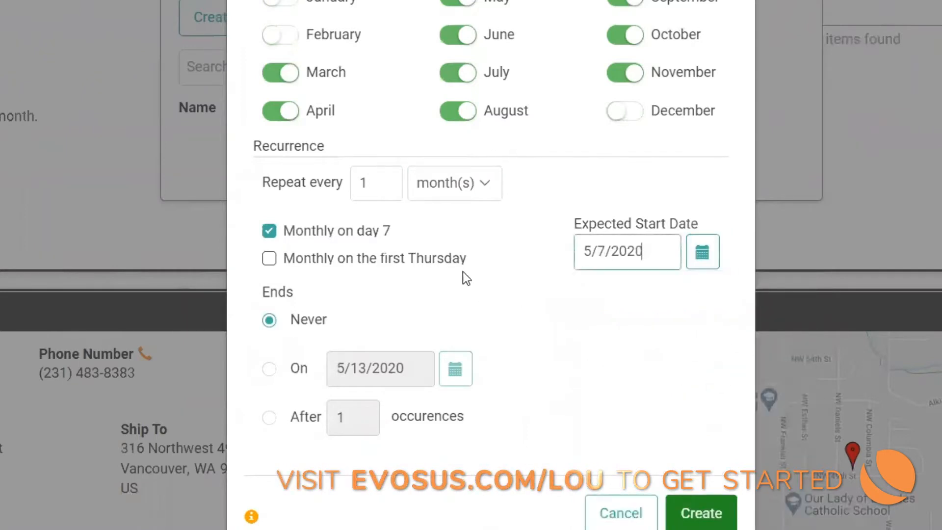
click(270, 259)
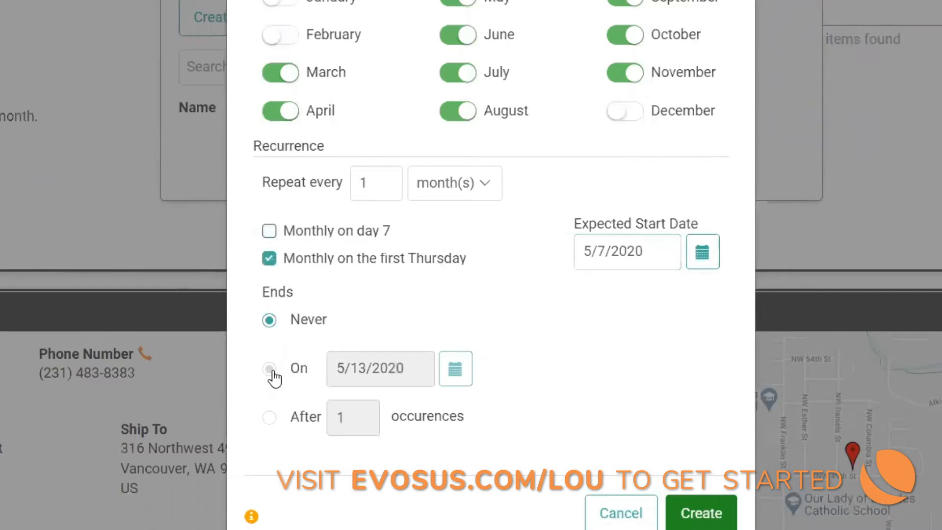
Step: End the recurrence on 6/30/2021 and create the schedule
click(270, 370)
click(448, 365)
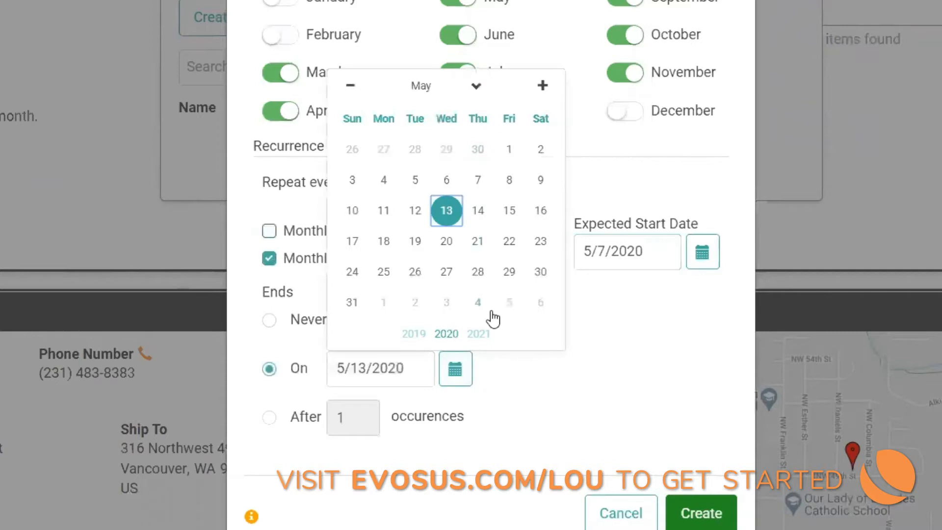
click(479, 335)
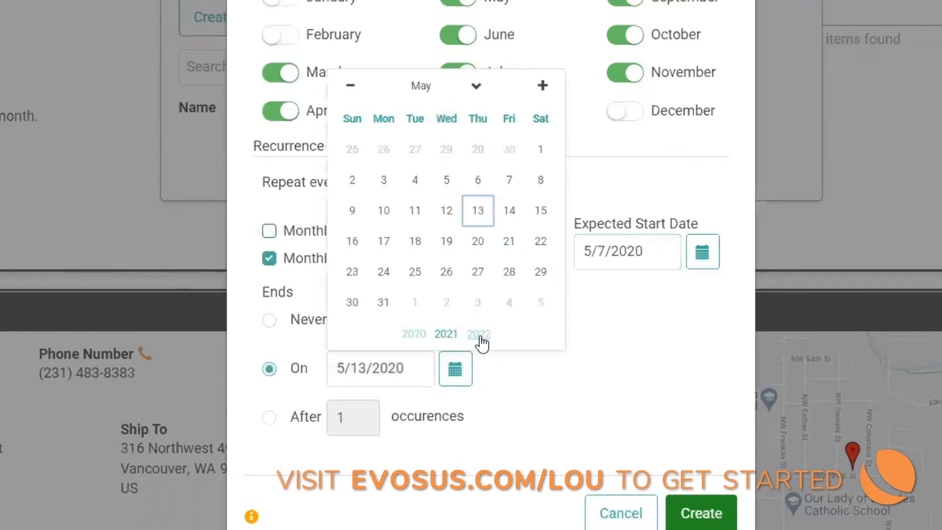
click(477, 89)
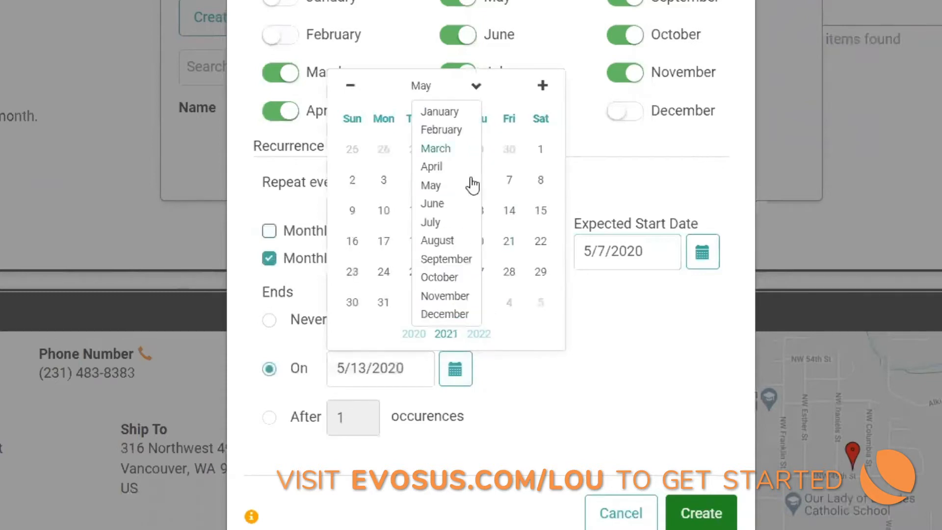
click(463, 206)
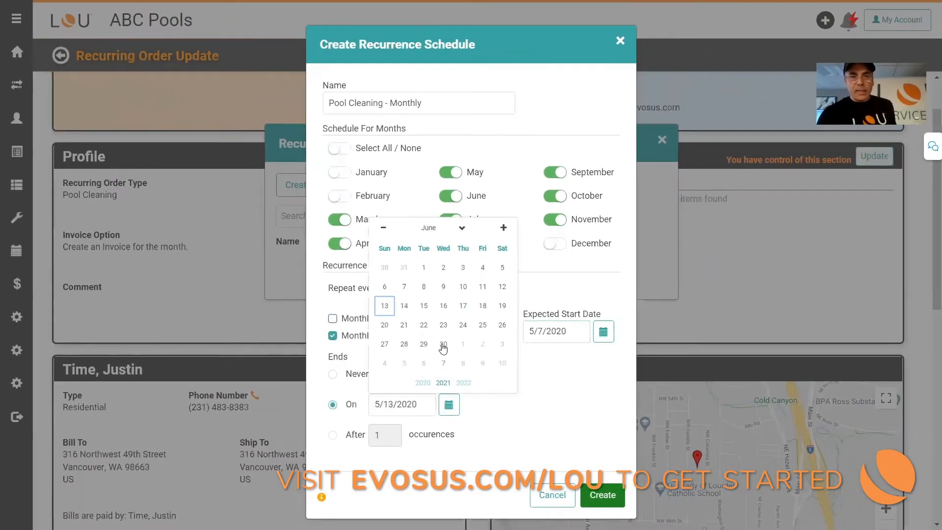
click(443, 345)
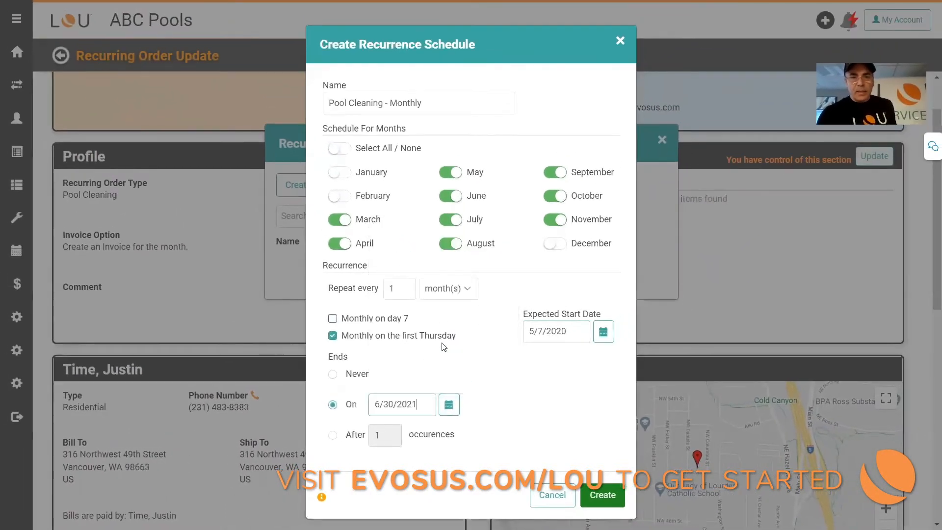
click(603, 494)
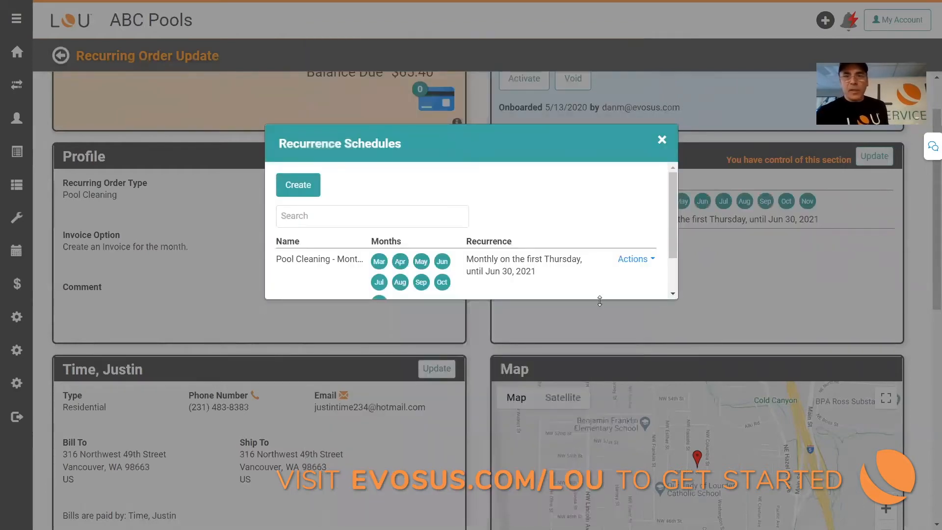
Step: Calculate the schedule projection for Pool Cleaning - Monthly, review its occurrences, and return to the recurring order
click(637, 265)
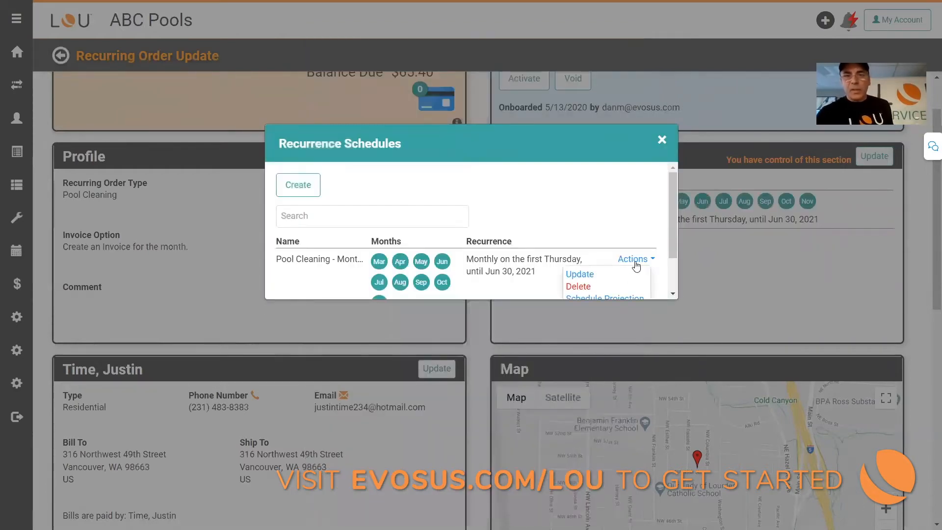
click(624, 292)
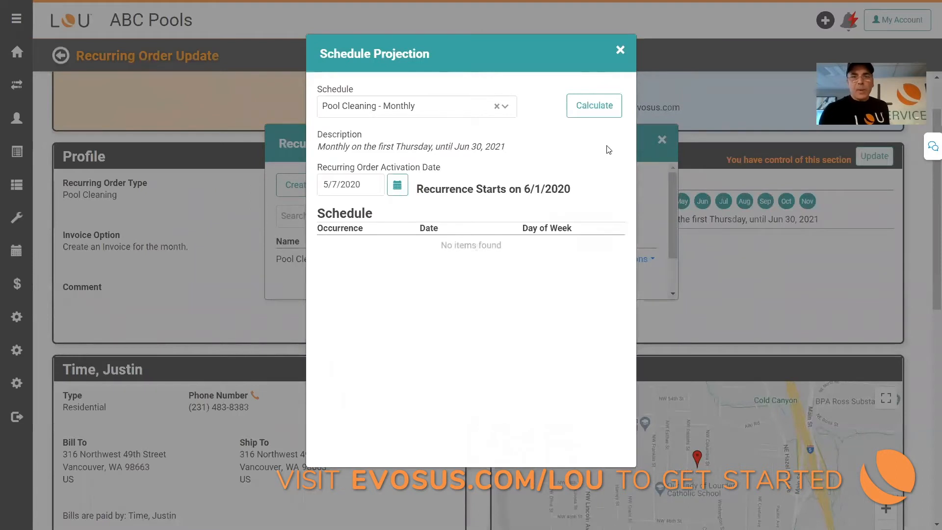
click(598, 113)
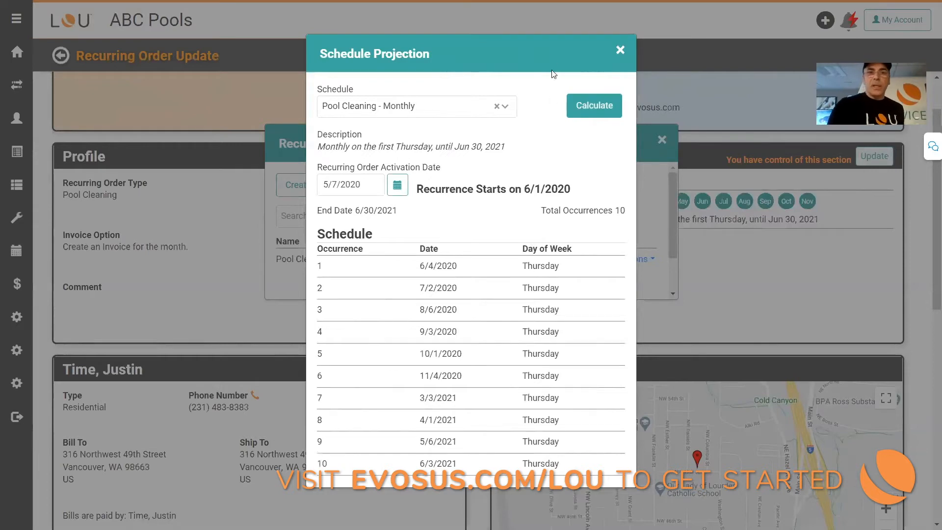
click(620, 51)
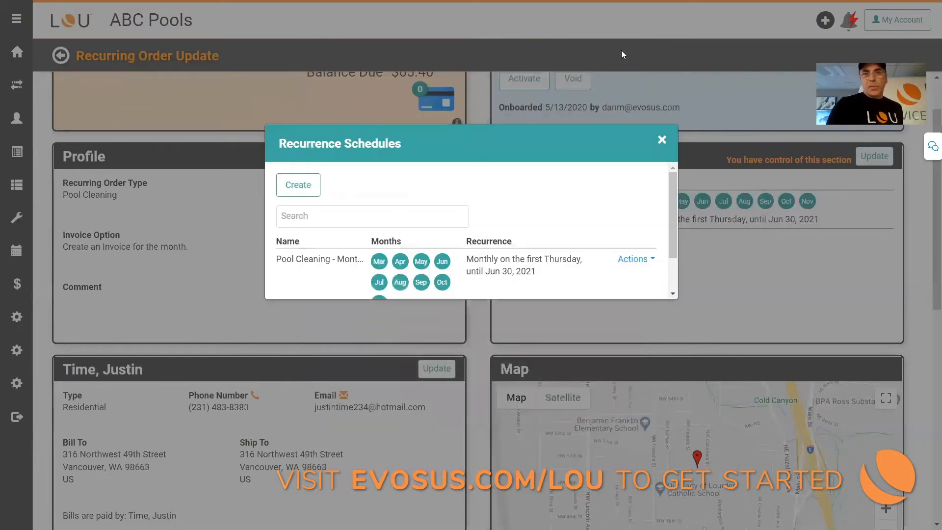
click(662, 142)
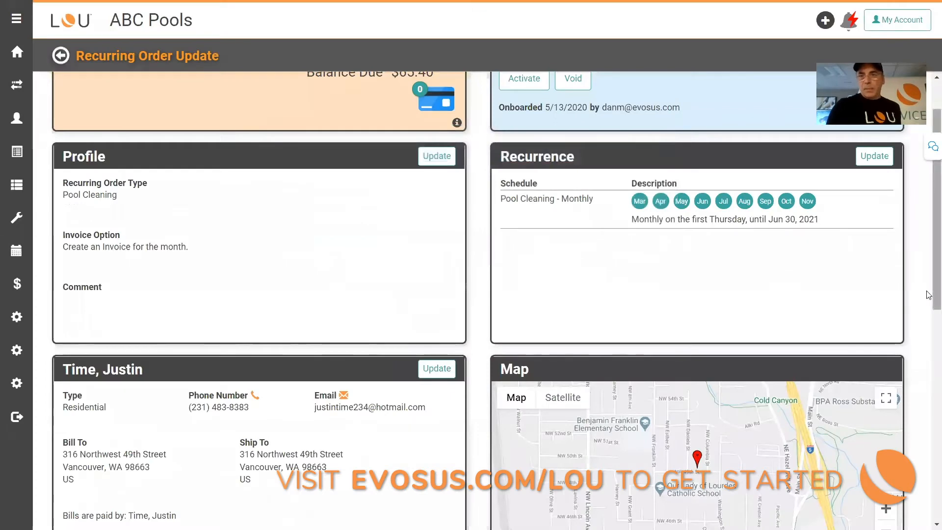
Step: Review the customer's editable details in the recurring order and close them without changes
drag(929, 294, 928, 376)
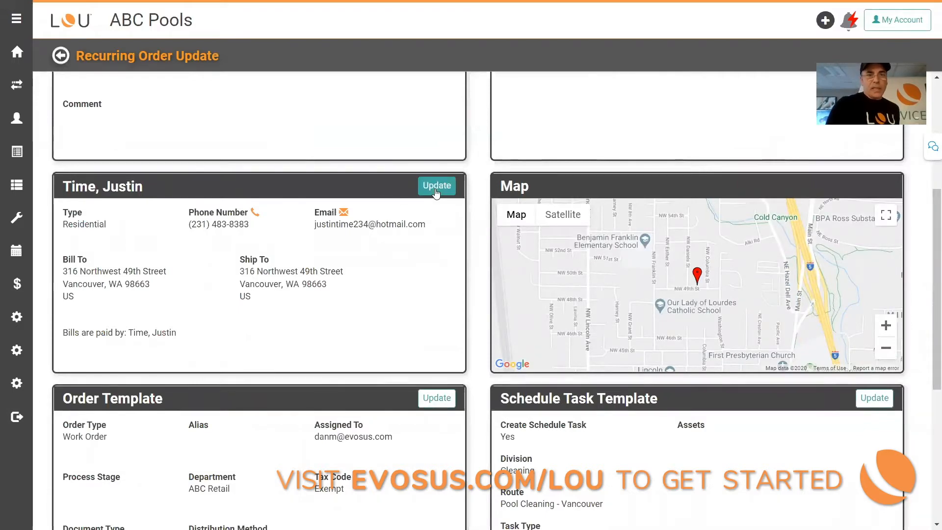
click(435, 190)
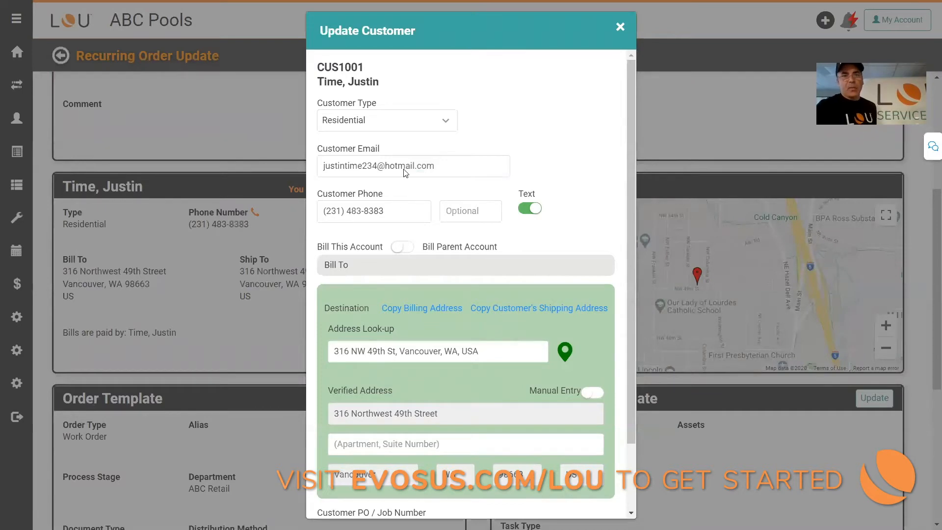
click(621, 28)
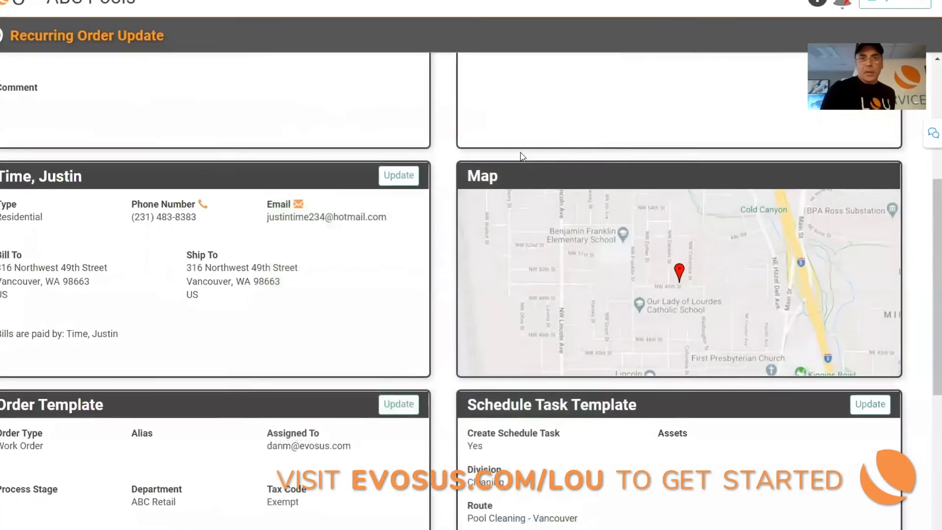
Step: Show the customer's location map in Satellite view and inspect the house and backyard pool up close
click(506, 198)
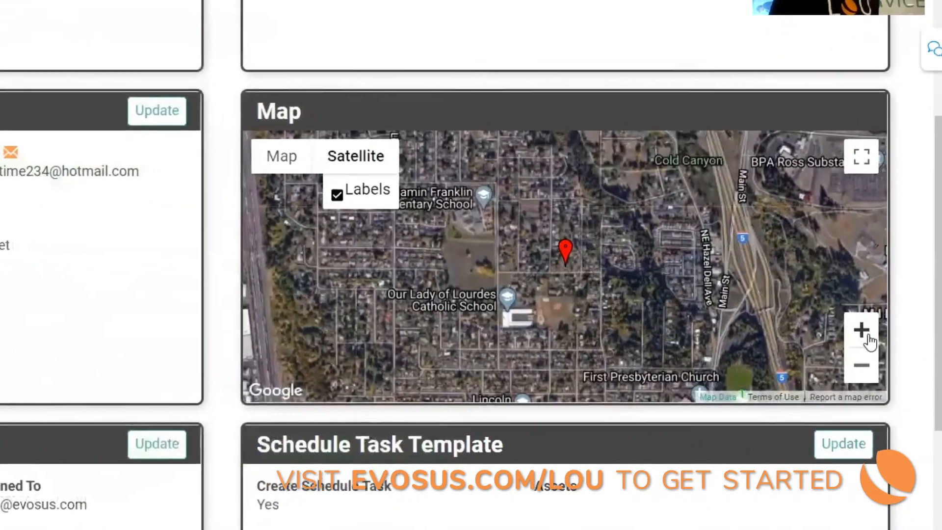
click(865, 330)
click(865, 329)
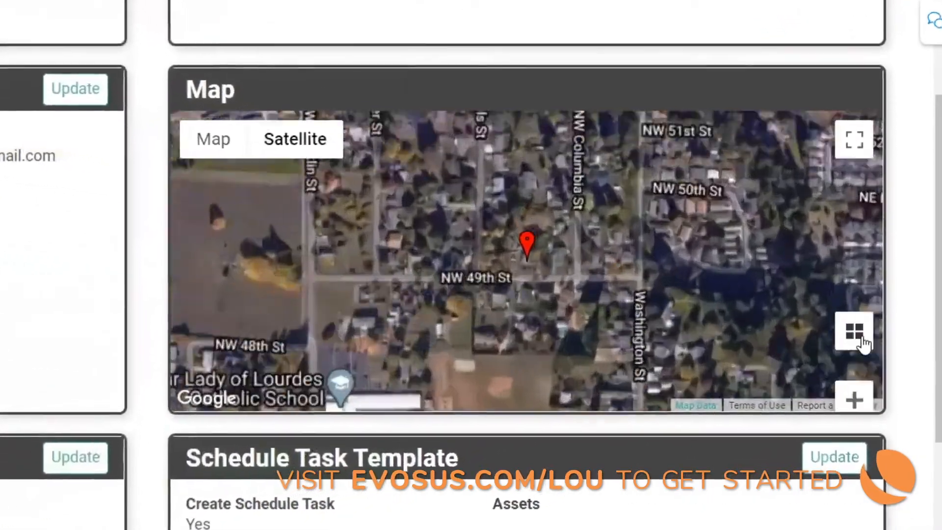
click(865, 329)
click(860, 343)
click(859, 344)
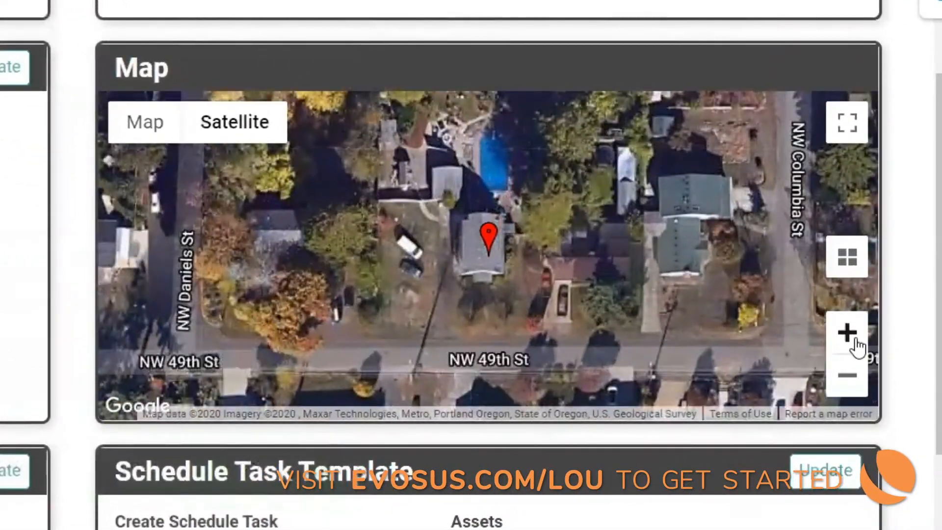
drag(684, 295, 682, 397)
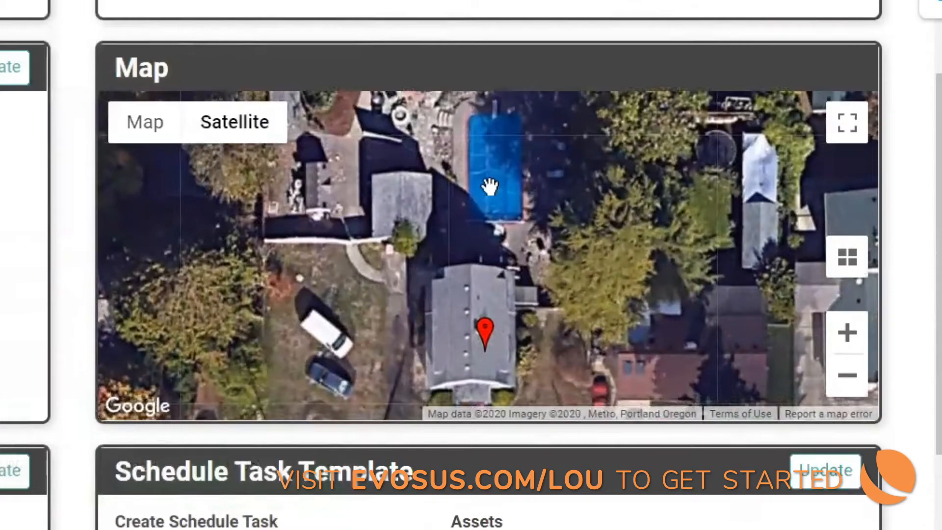
Step: Switch the customer's location map back to the standard Map view
click(167, 128)
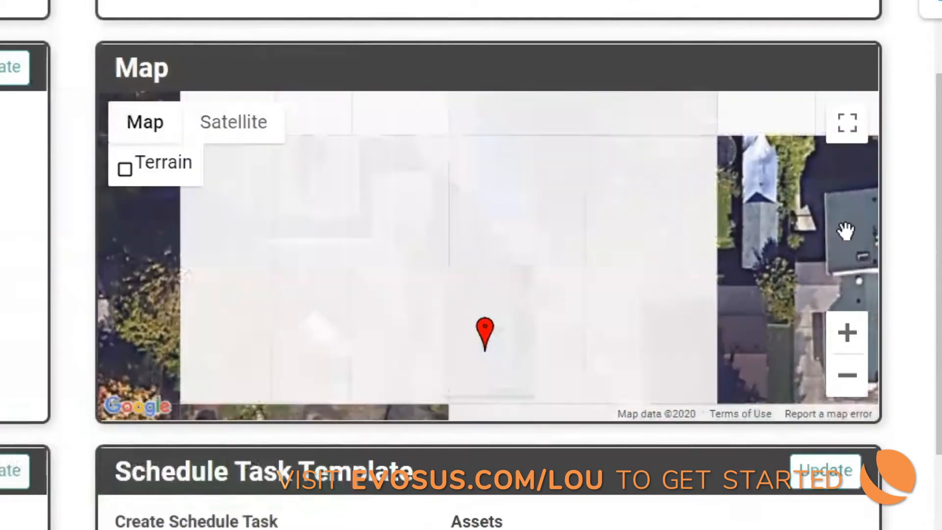
Step: Set the schedule task template's task type to Cleaning - Pool and its task color to orange
drag(926, 243, 925, 393)
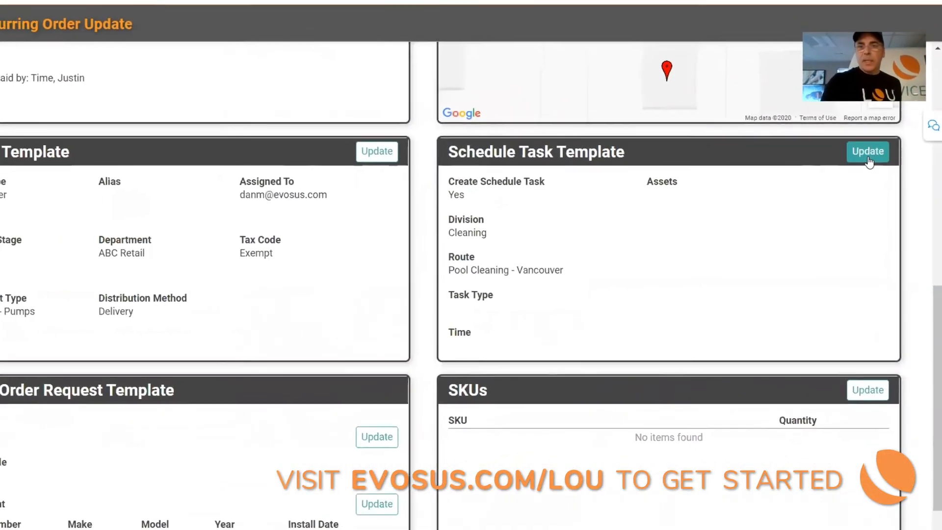
click(865, 142)
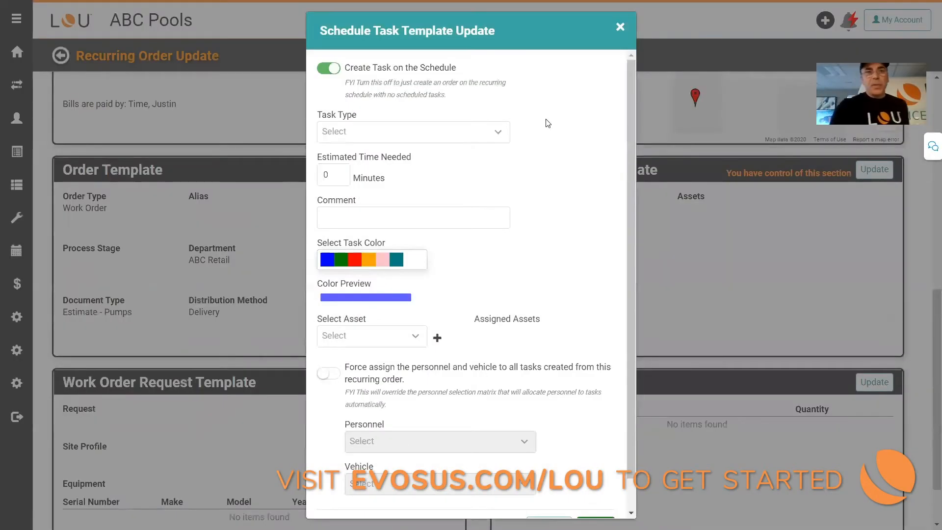
click(450, 140)
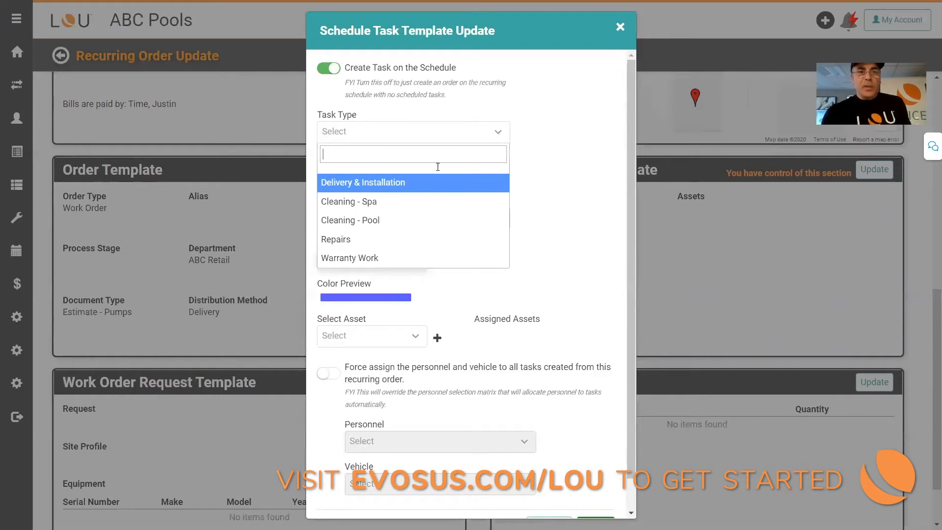
click(425, 220)
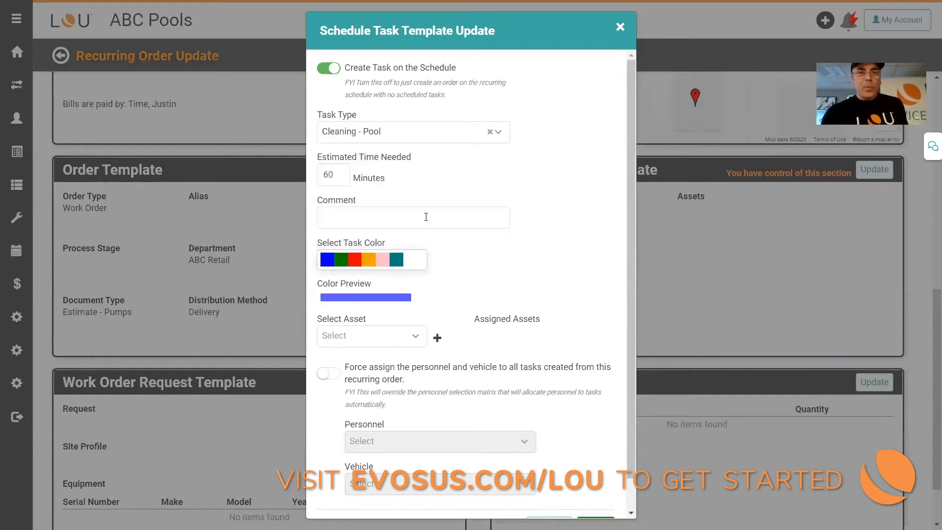
click(340, 174)
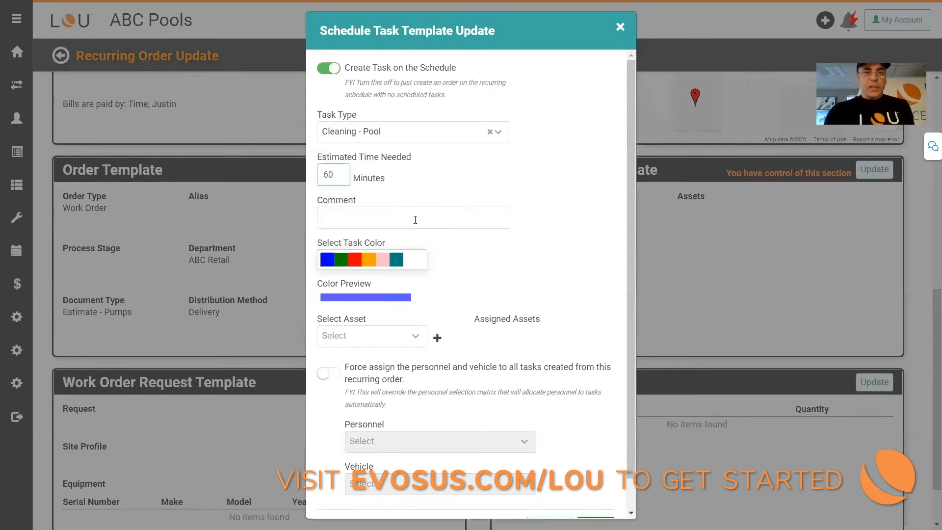
click(368, 259)
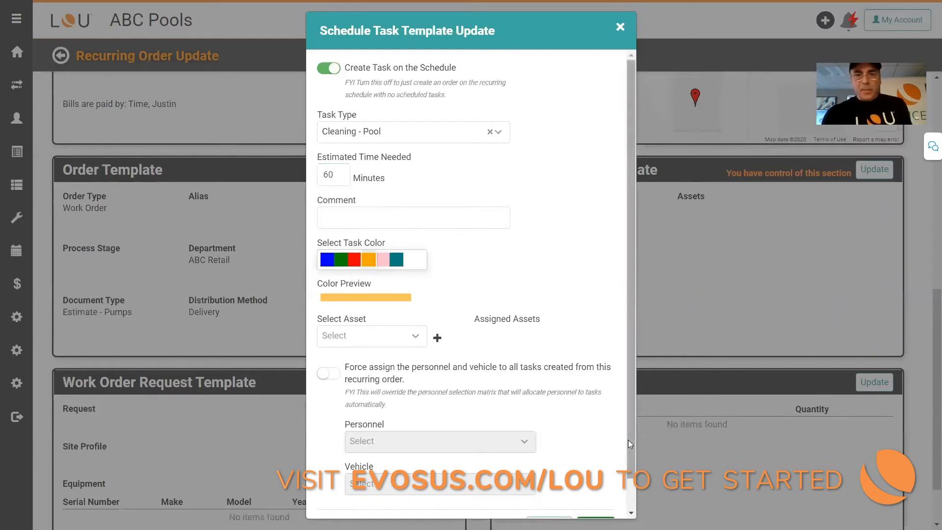
Step: Force assign the technician and the Large Van to all tasks created from this recurring order, and save the schedule task template
drag(630, 440, 626, 474)
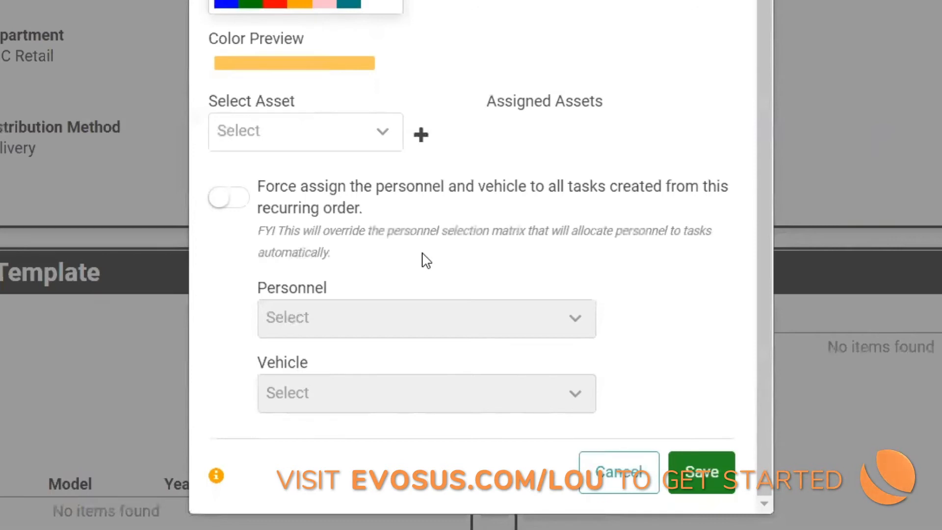
click(241, 199)
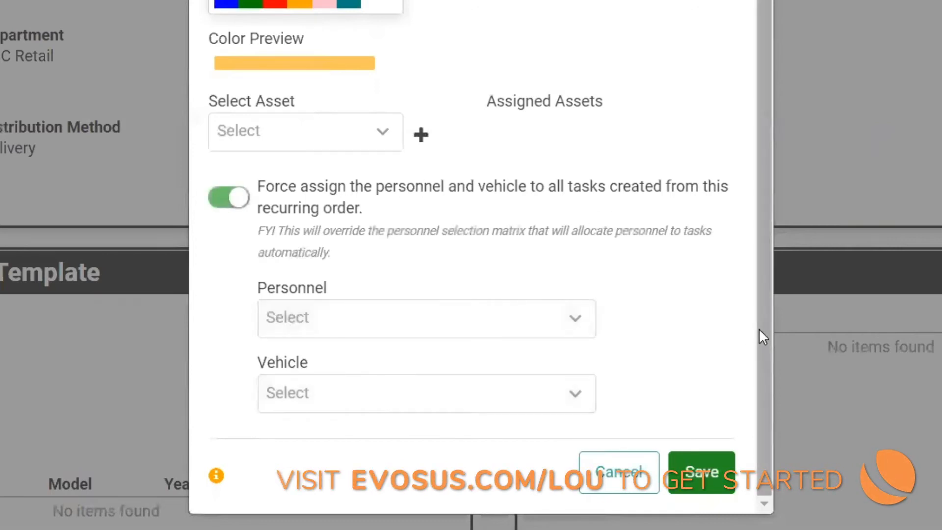
click(587, 328)
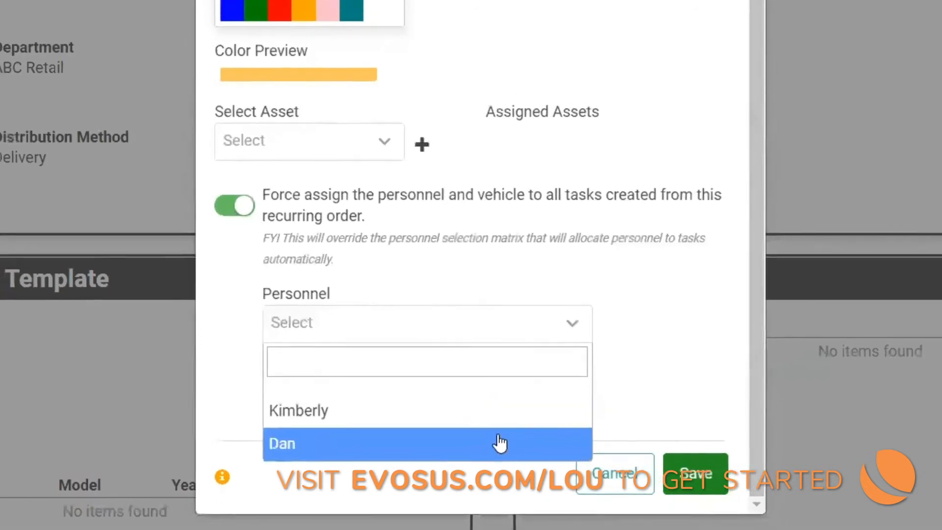
click(500, 443)
click(449, 415)
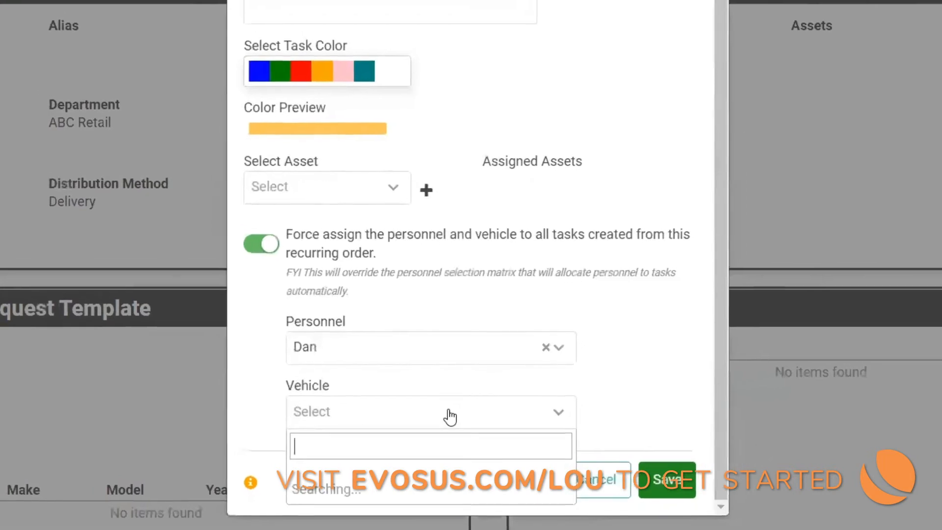
click(438, 493)
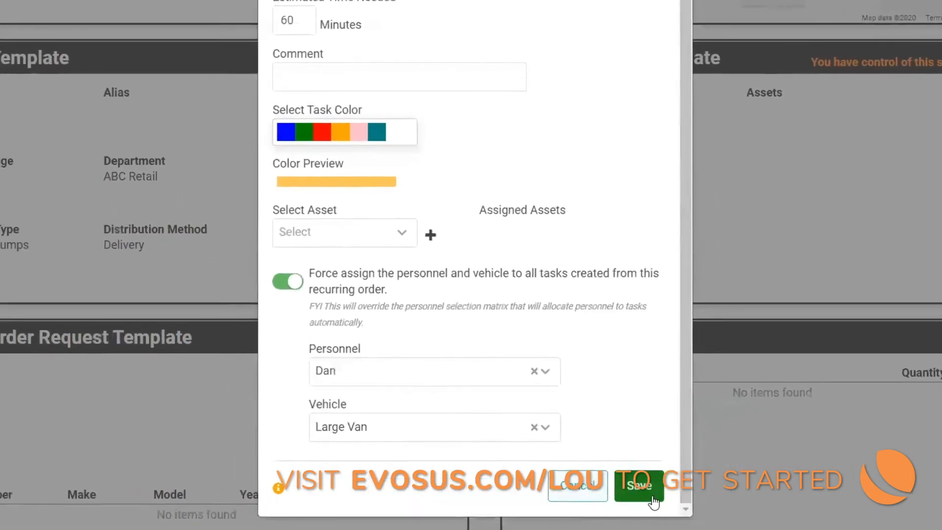
click(652, 498)
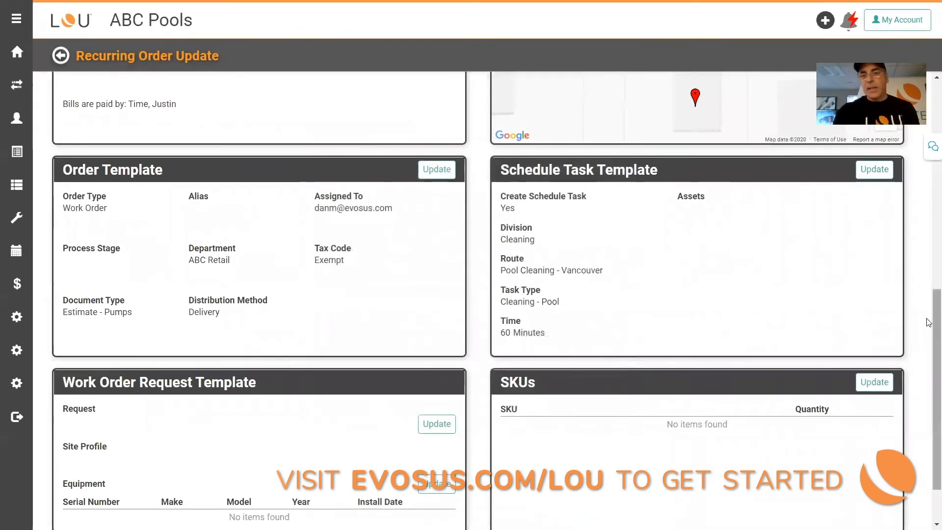
Step: Start a new SKU line item for the recurring order with SKU 45310 - 2# REPLENISH SHOCK OXIDIZER LEISURE TIME
scroll(929, 316, down, 1)
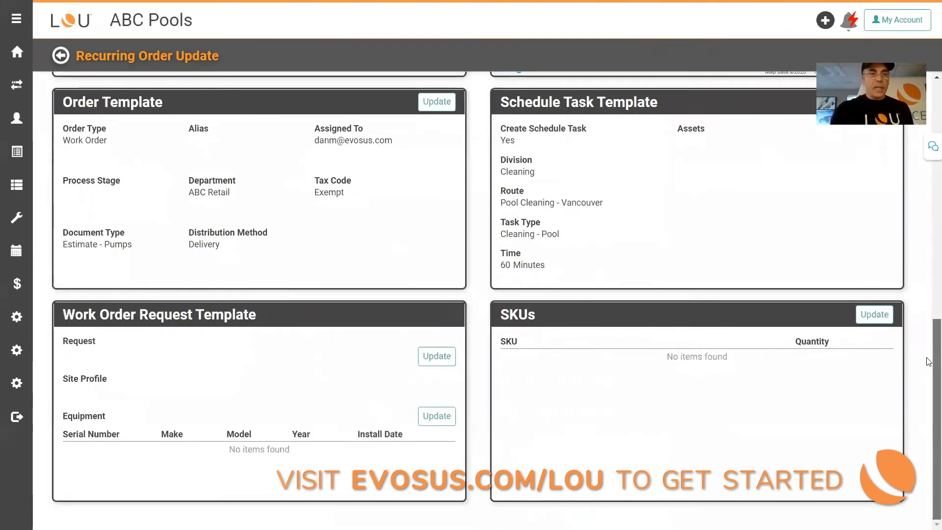
click(879, 319)
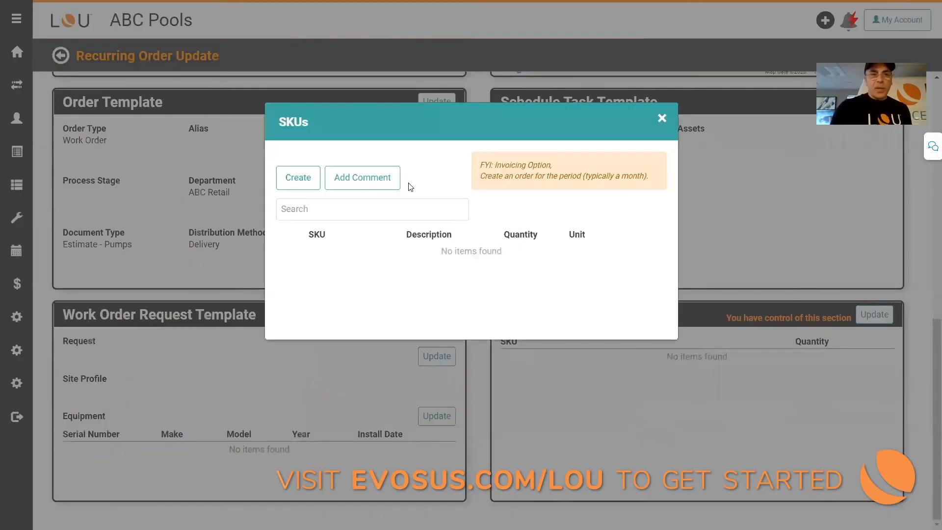
click(303, 177)
click(387, 93)
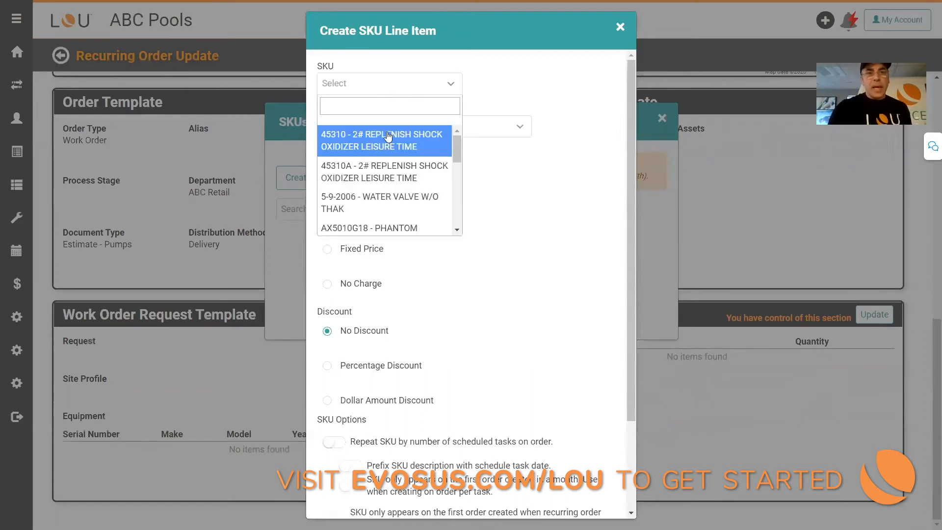
click(388, 136)
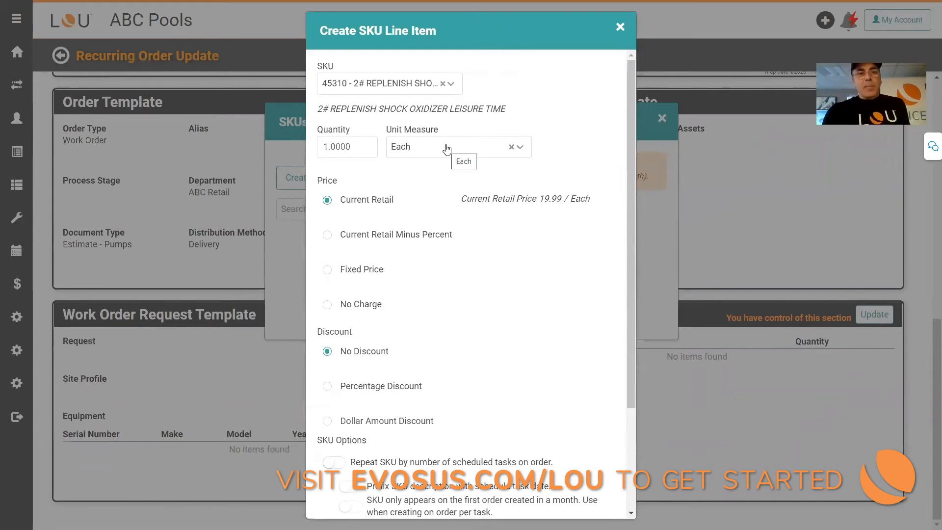
Step: Price the SKU at Current Retail Minus Percent with 10%, create the line item, and close the SKU list
click(327, 235)
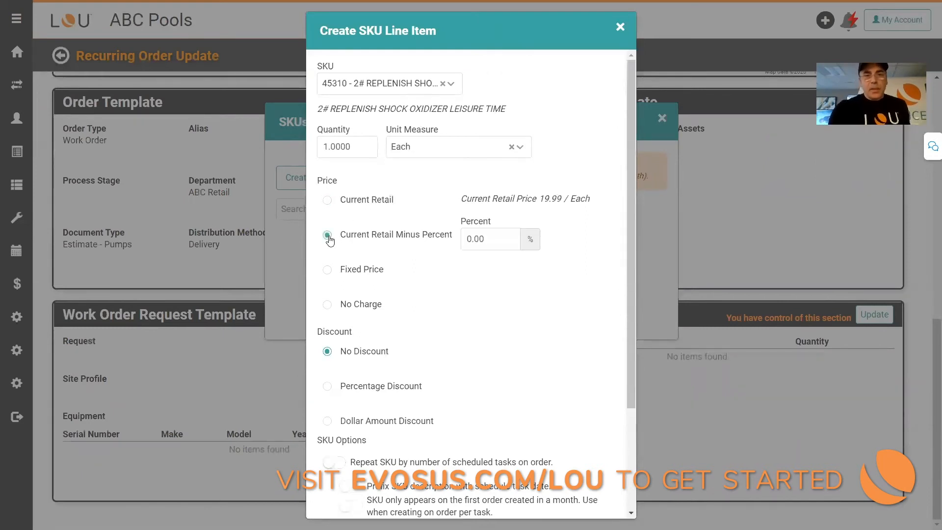
click(469, 239)
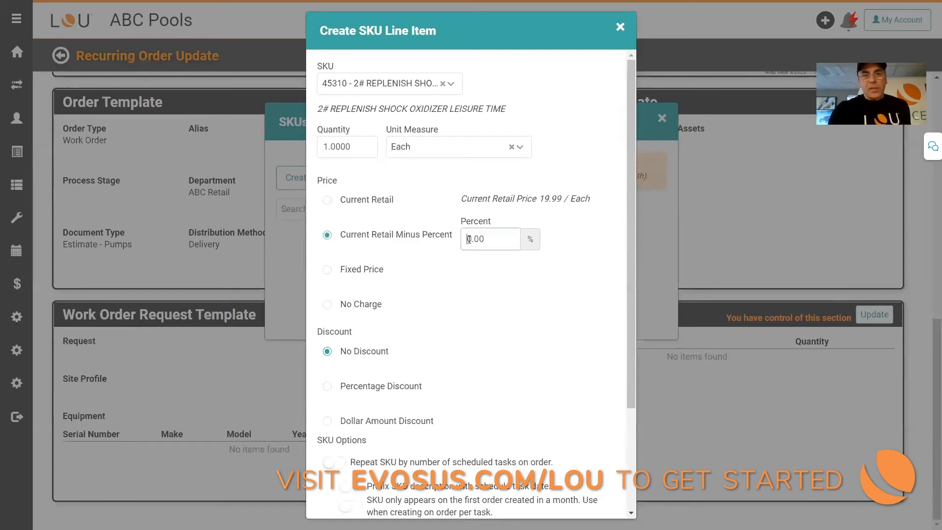
text(1)
click(460, 305)
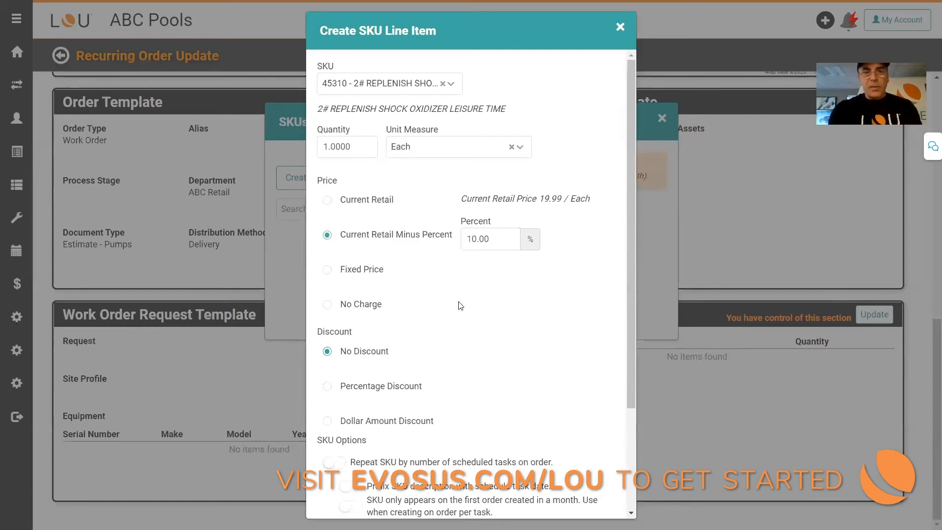
drag(628, 369, 624, 440)
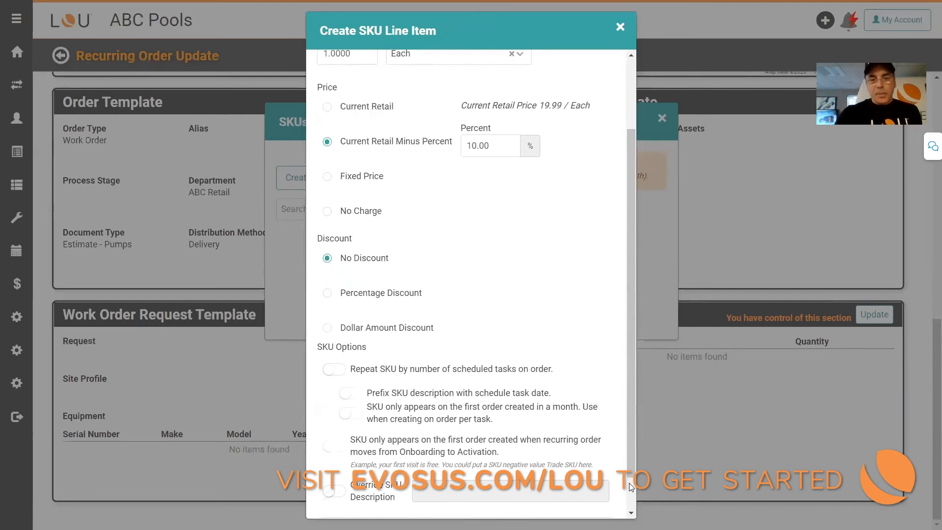
scroll(631, 486, down, 1)
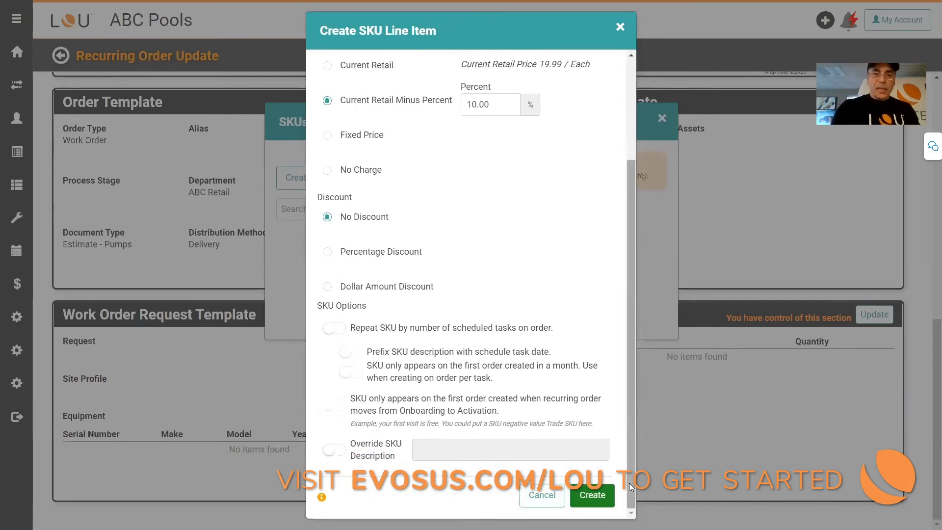
click(597, 494)
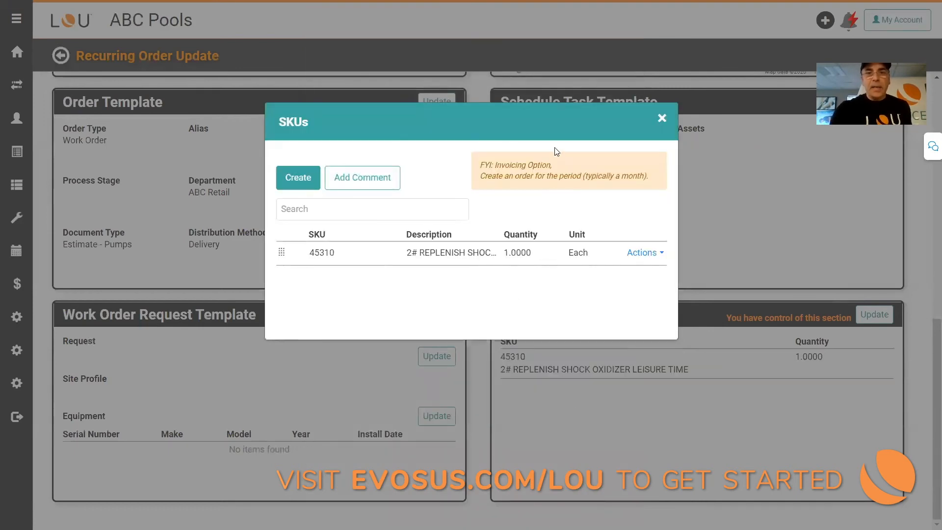
click(669, 118)
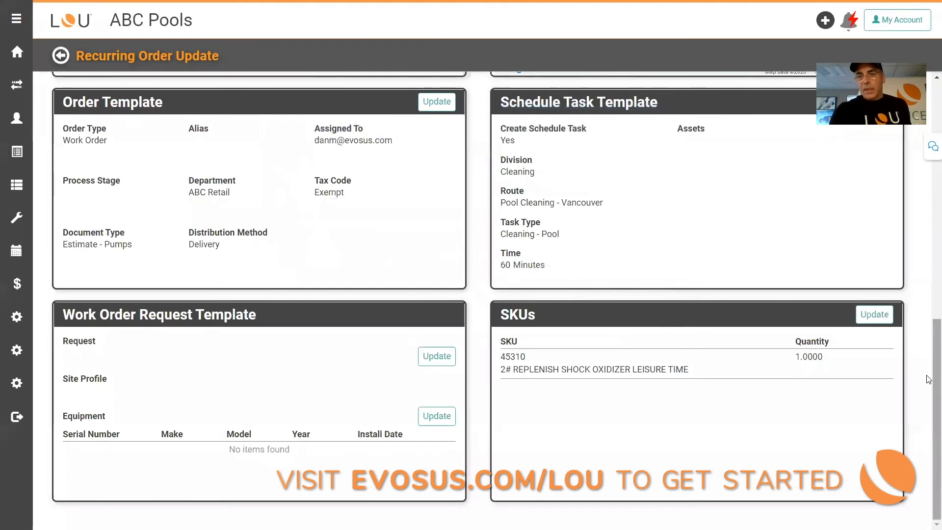
Step: Activate the recurring order and return to the home dashboard
drag(928, 377, 927, 141)
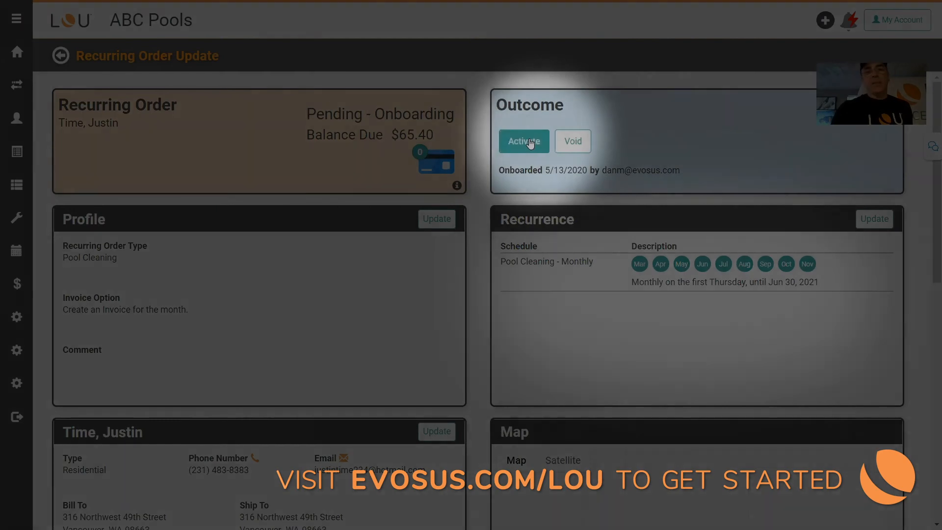
click(530, 141)
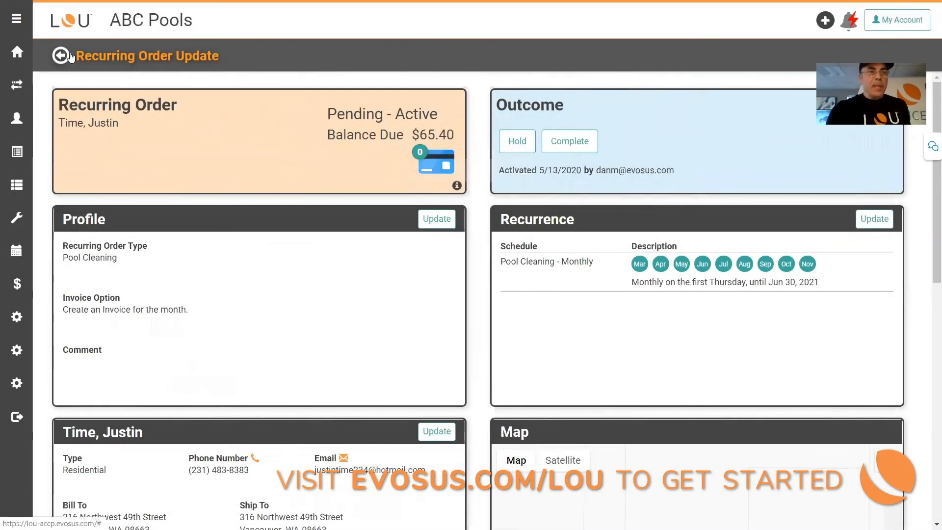
click(68, 56)
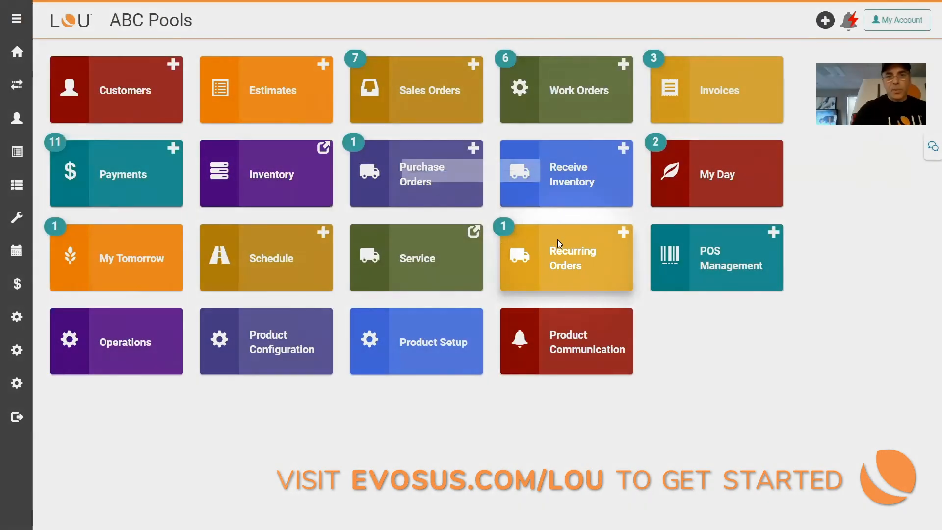
Step: Review the list of active recurring orders and go back to the home dashboard
click(559, 245)
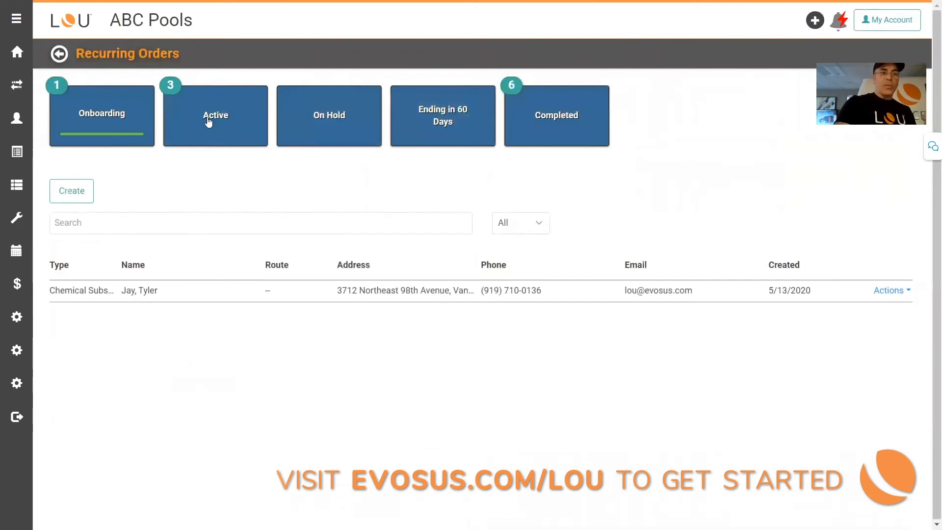
click(208, 120)
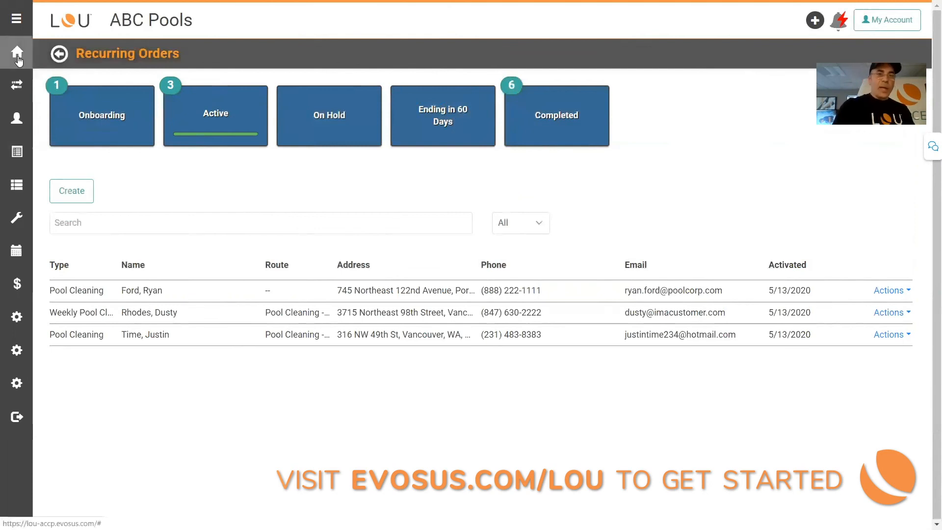
click(17, 59)
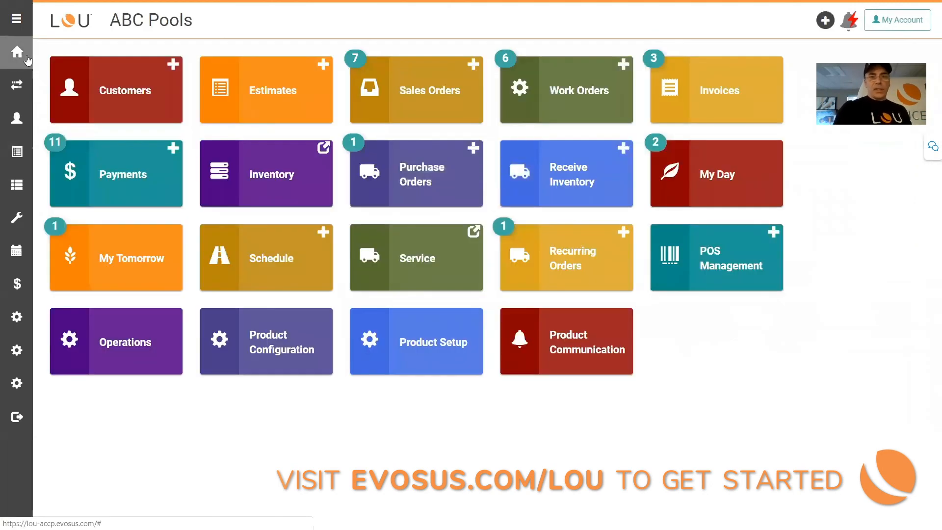